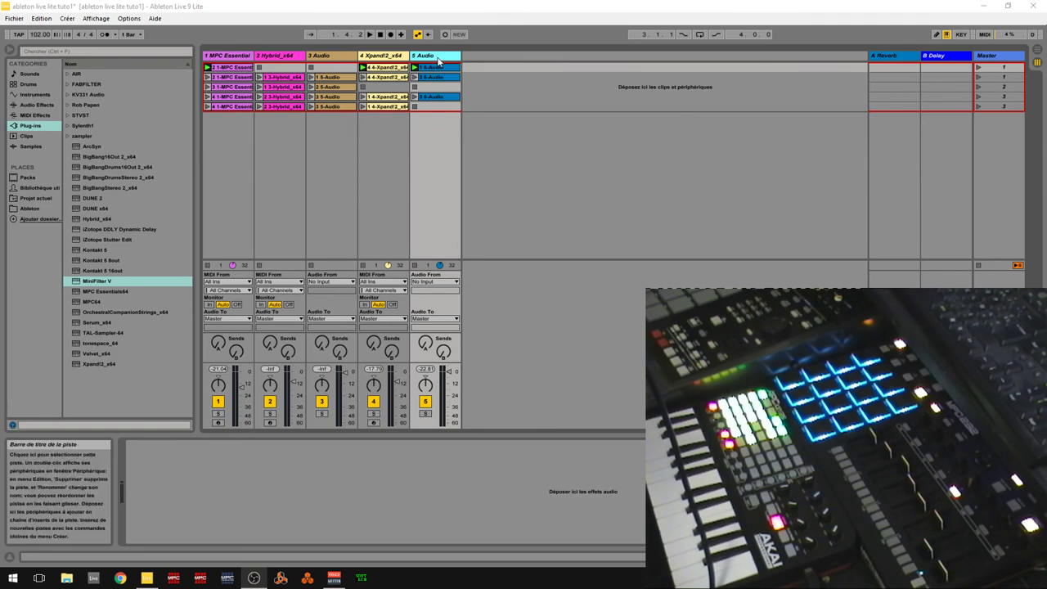
- Check the devices on the MPC Essential and 3 Audio tracks, and audition the 3 Audio clips in solo
left_click(243, 57)
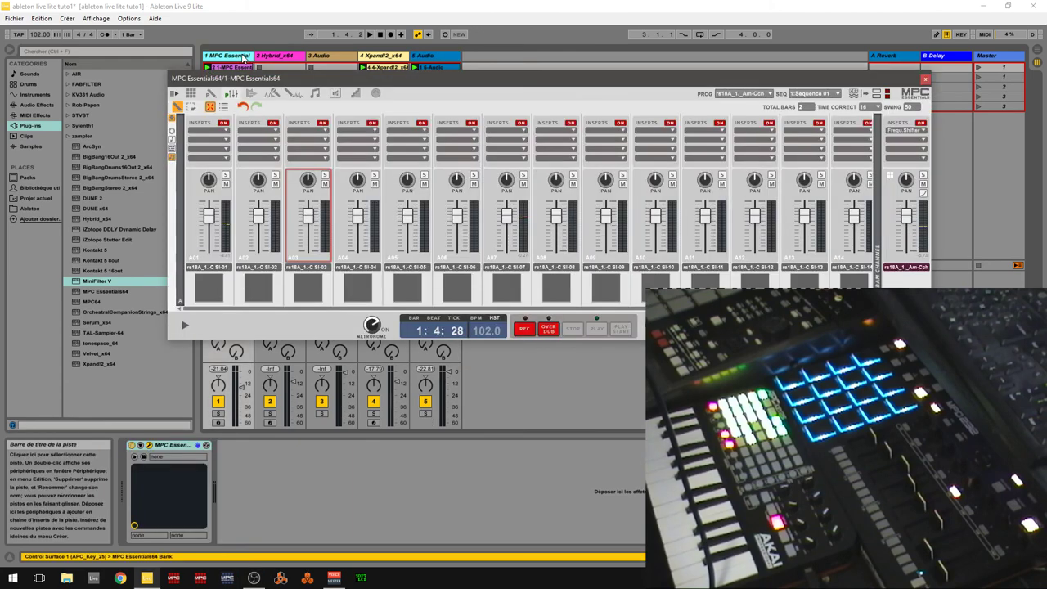
left_click(330, 57)
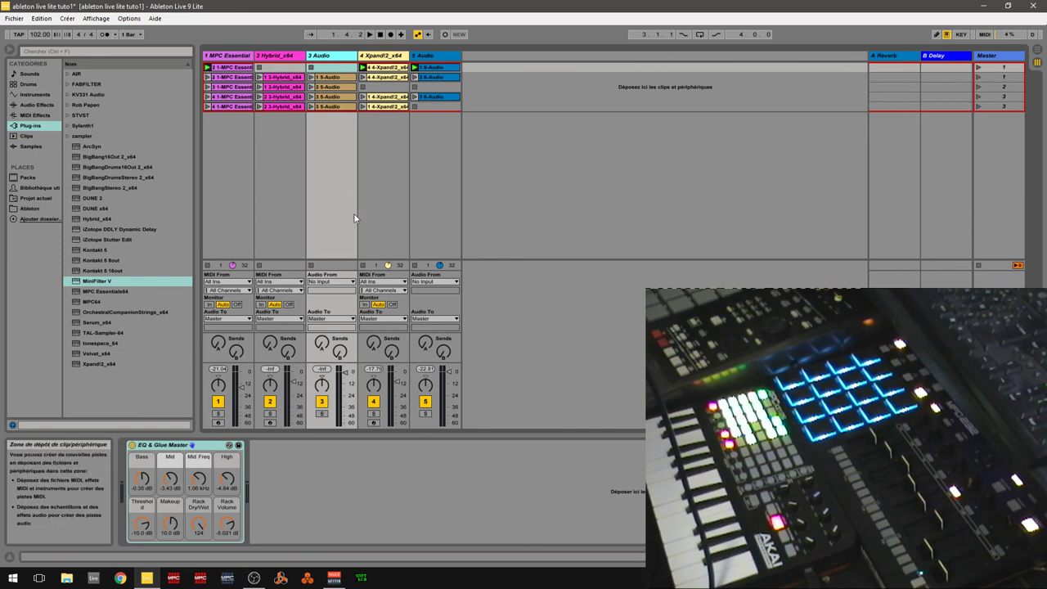
left_click(320, 415)
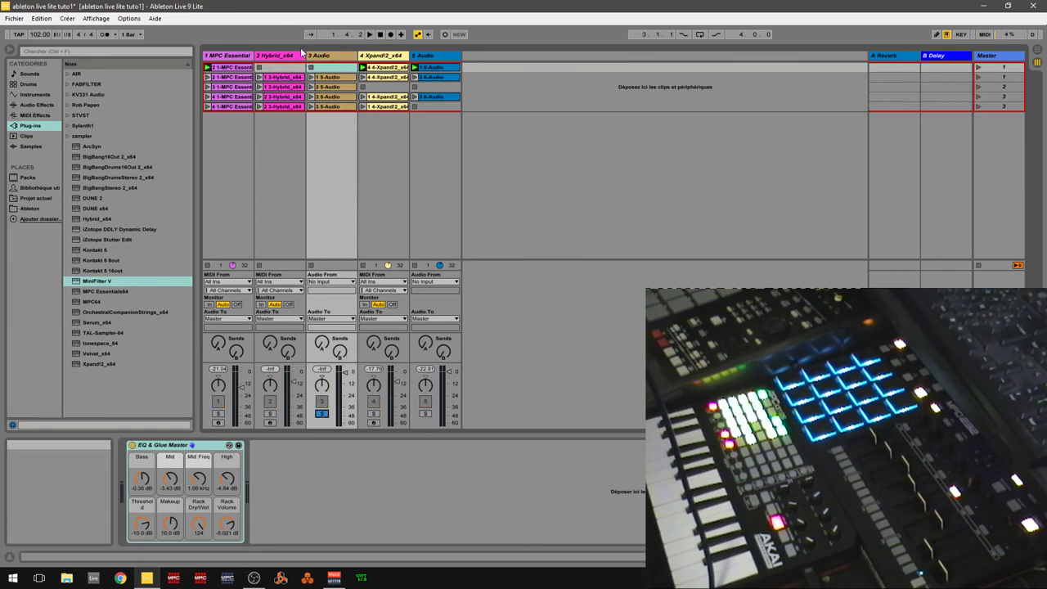
left_click(311, 77)
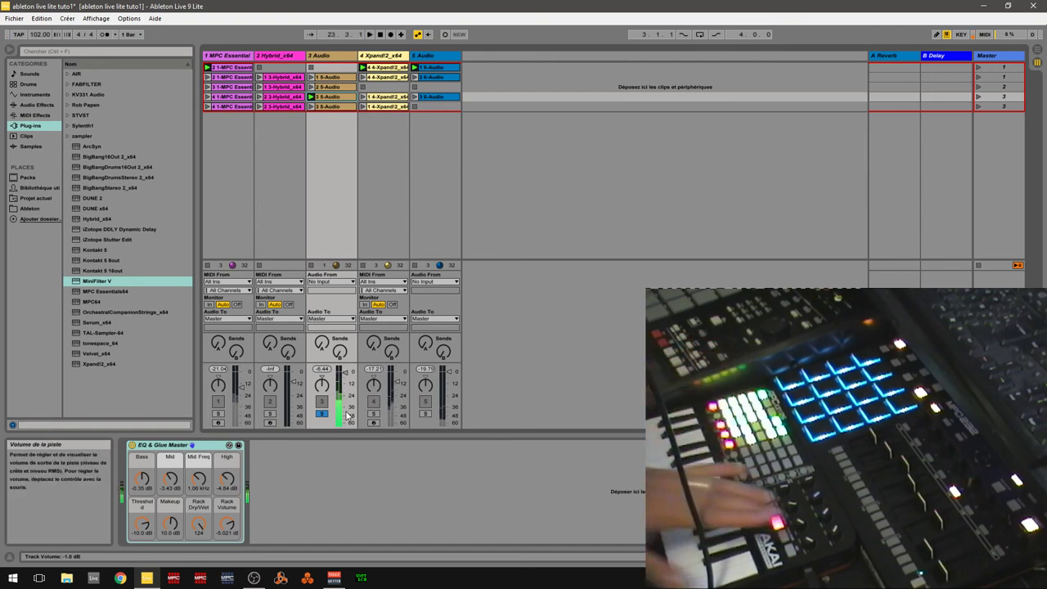
left_click(321, 414)
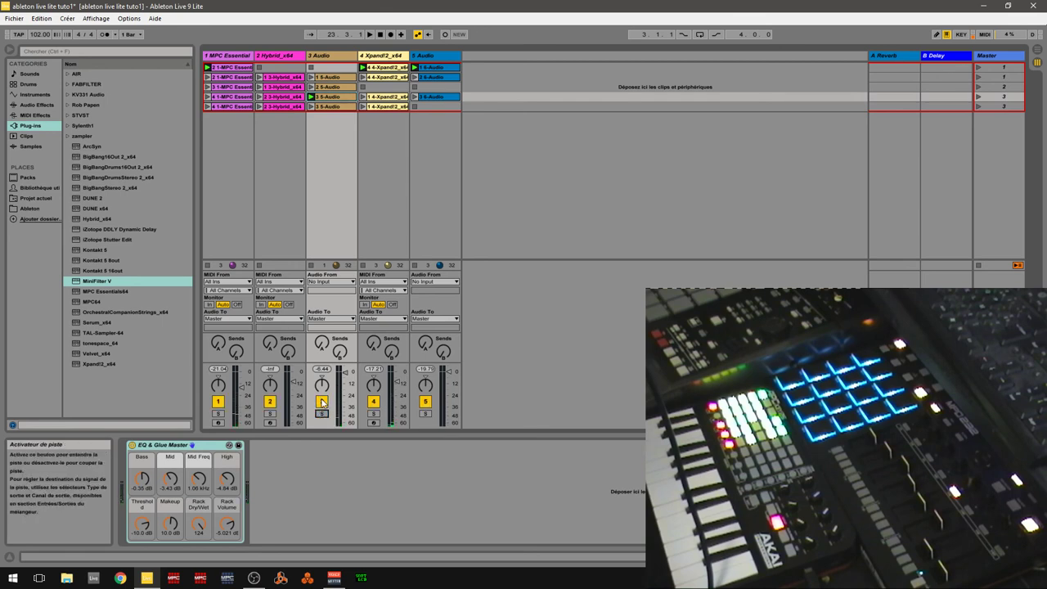
- Mute the Hybrid_x64, Xpand!2_x64 and 5 Audio tracks
left_click(373, 402)
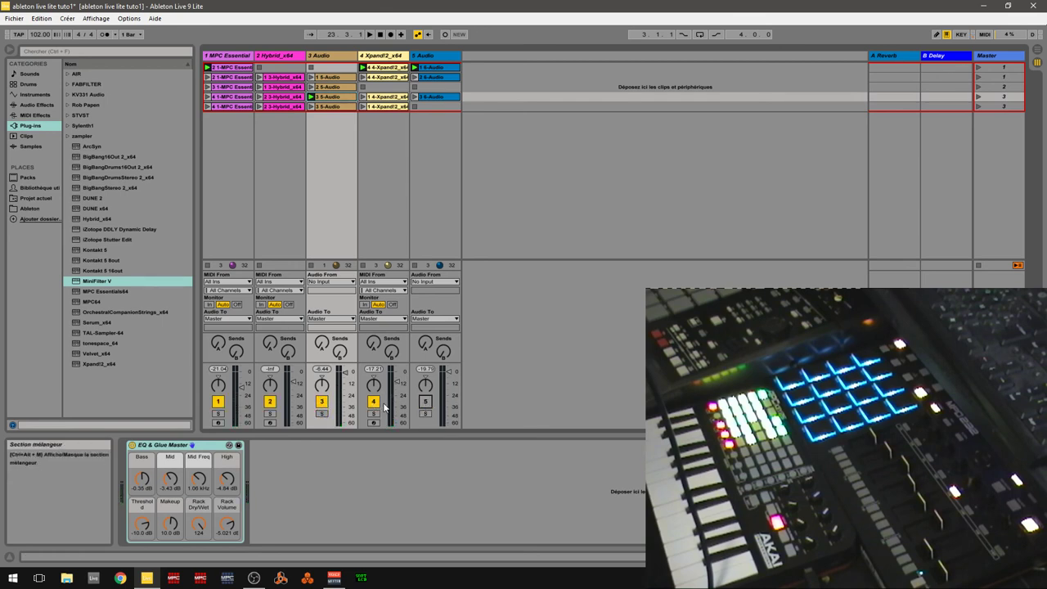
left_click(269, 401)
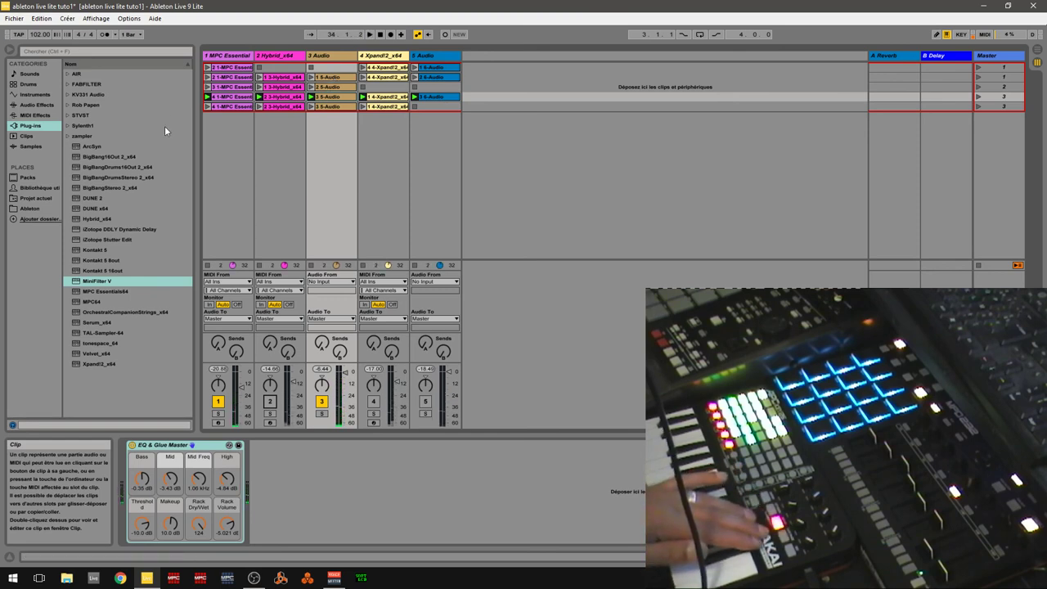
- Reactivate the Hybrid_x64 track and audition it in solo
left_click(270, 401)
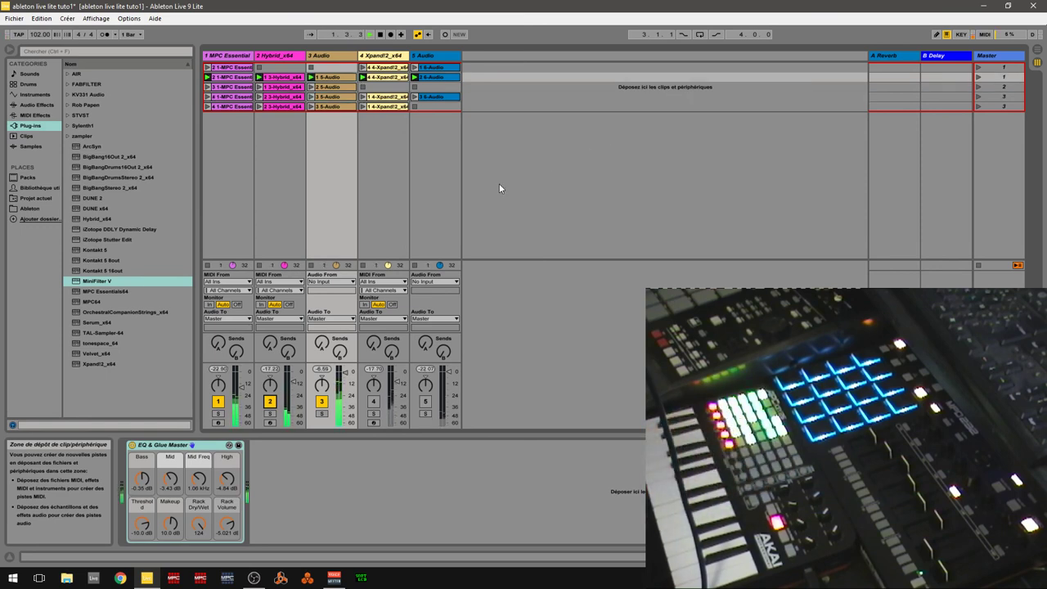
left_click(272, 414)
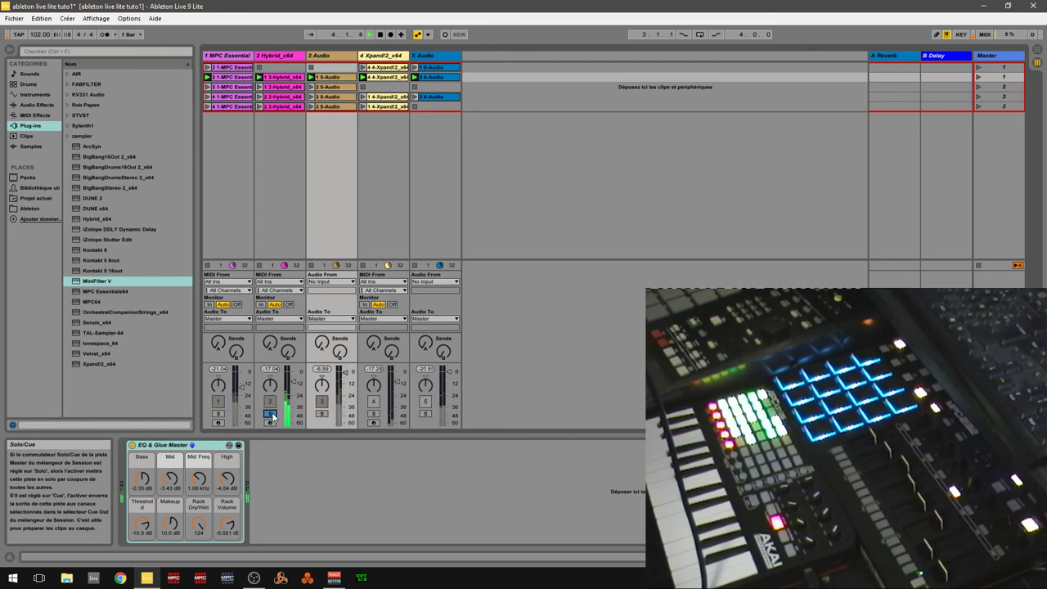
left_click(272, 414)
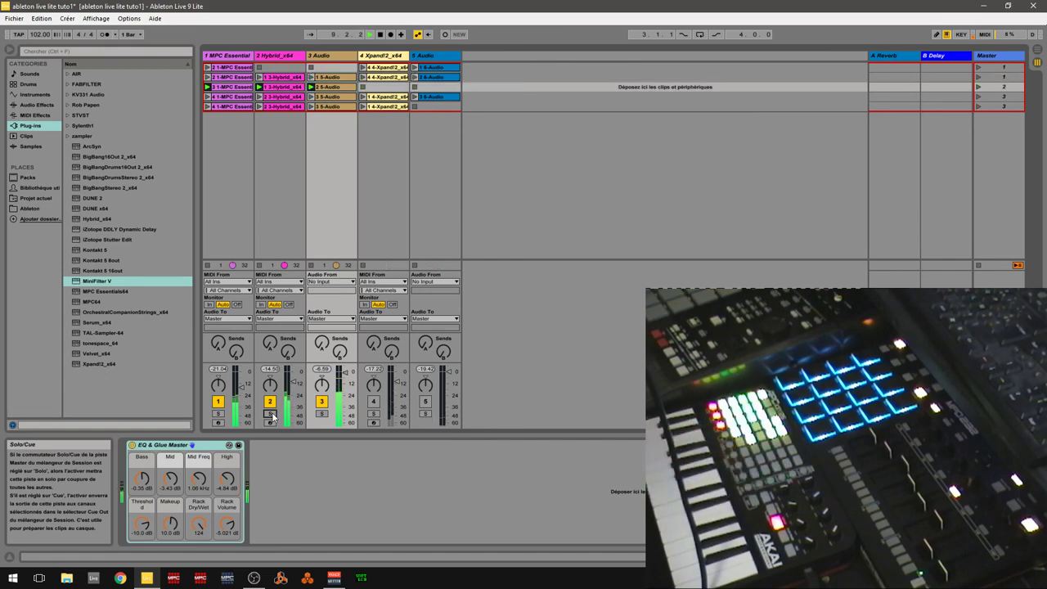
- View the instruments on the MPC Essential and Hybrid_x64 tracks, moving the Hybrid window clear of the track headers
left_click(232, 56)
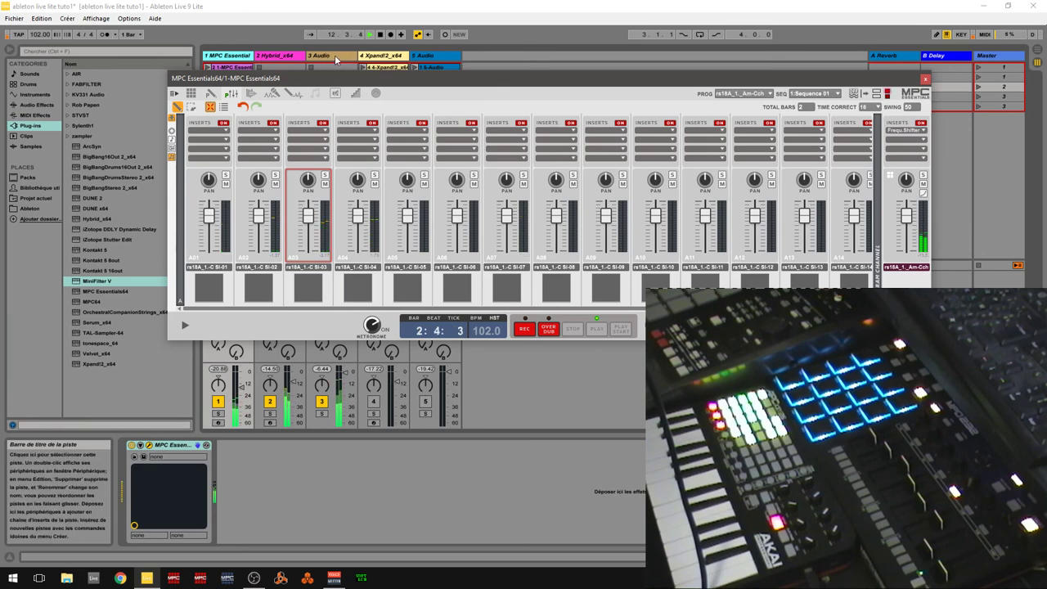
left_click(290, 56)
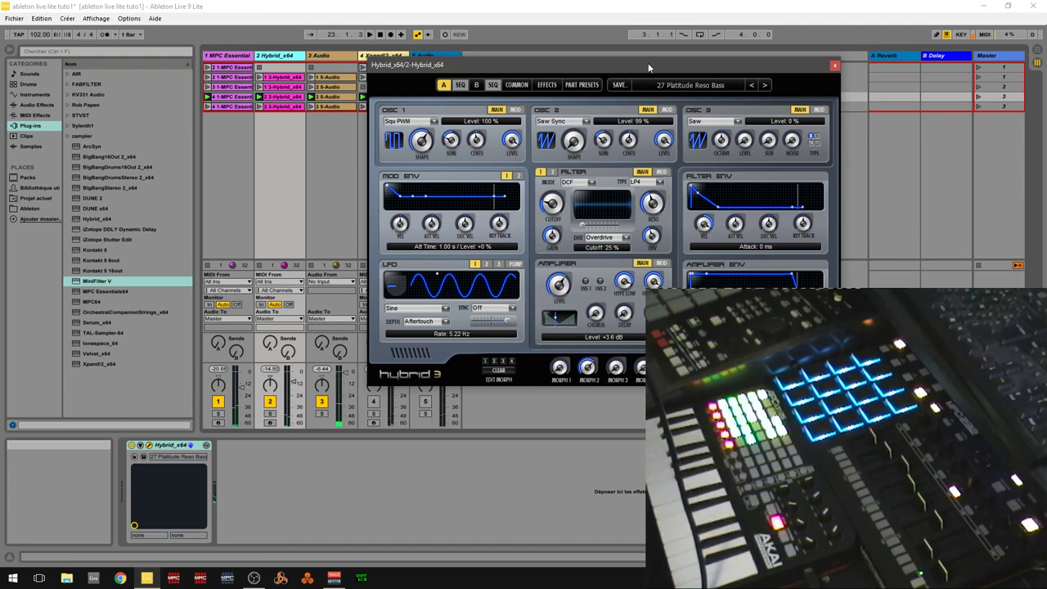
left_click_drag(649, 65, 796, 48)
- Open the Xpand!2 instrument on track 4, reactivate that track and move the instrument window clear of the track headers
left_click(403, 68)
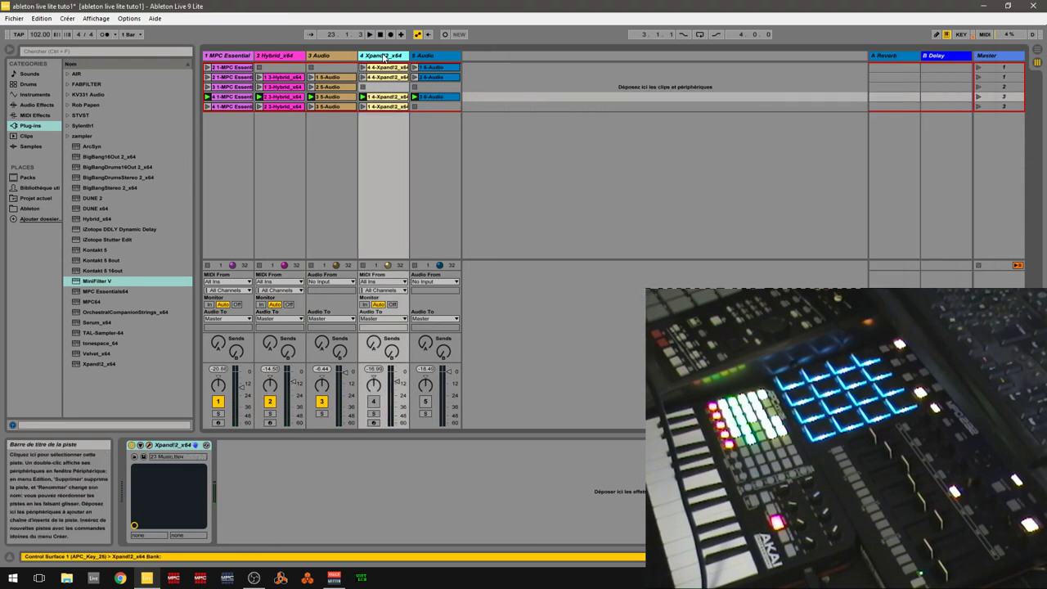
left_click(150, 446)
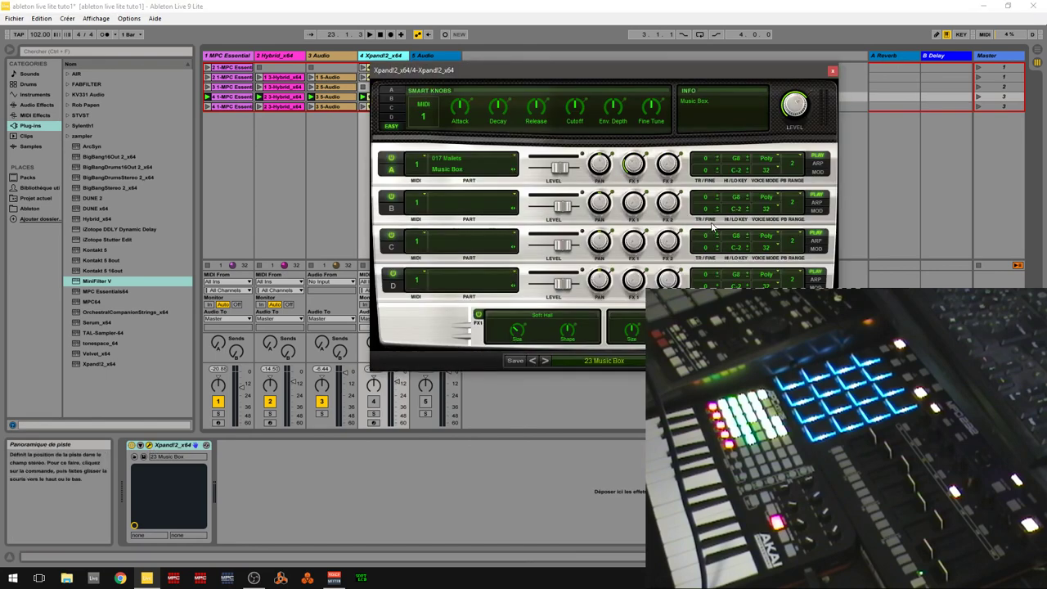
left_click(373, 401)
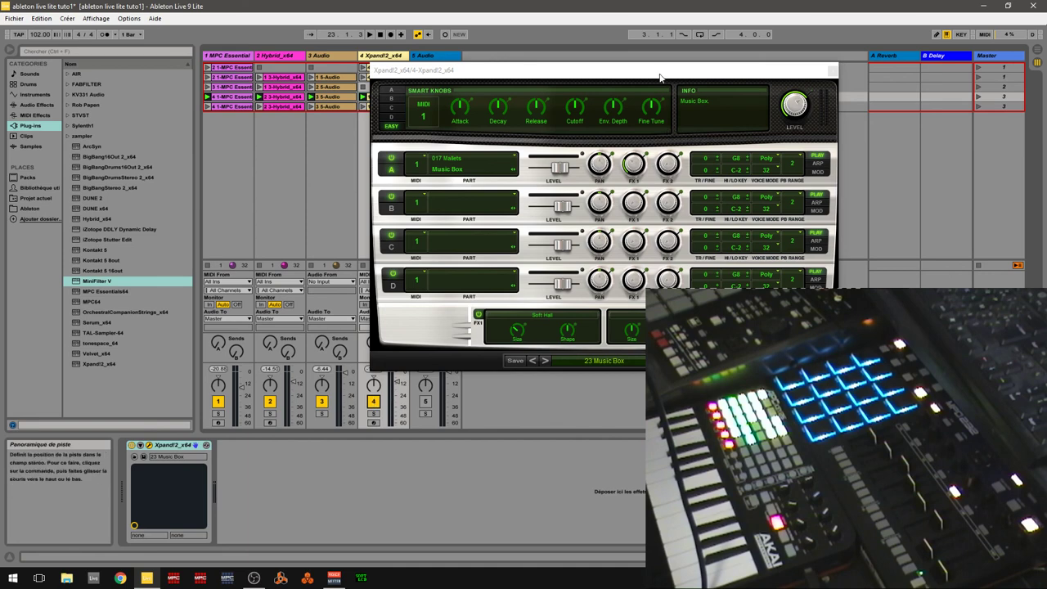
left_click_drag(660, 78, 722, 141)
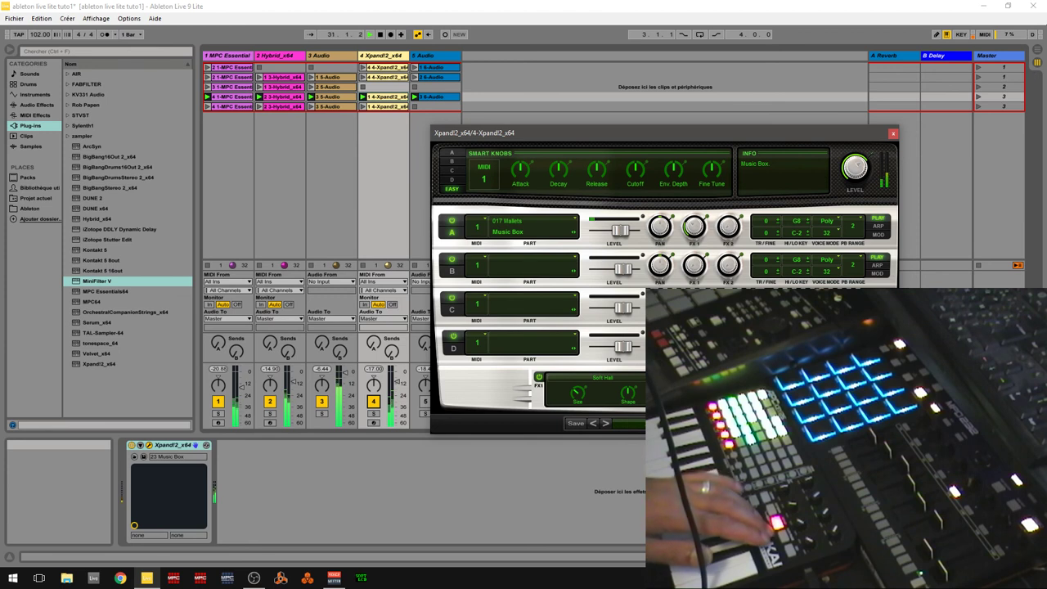
- Select the 5 Audio track and reactivate it
left_click(446, 57)
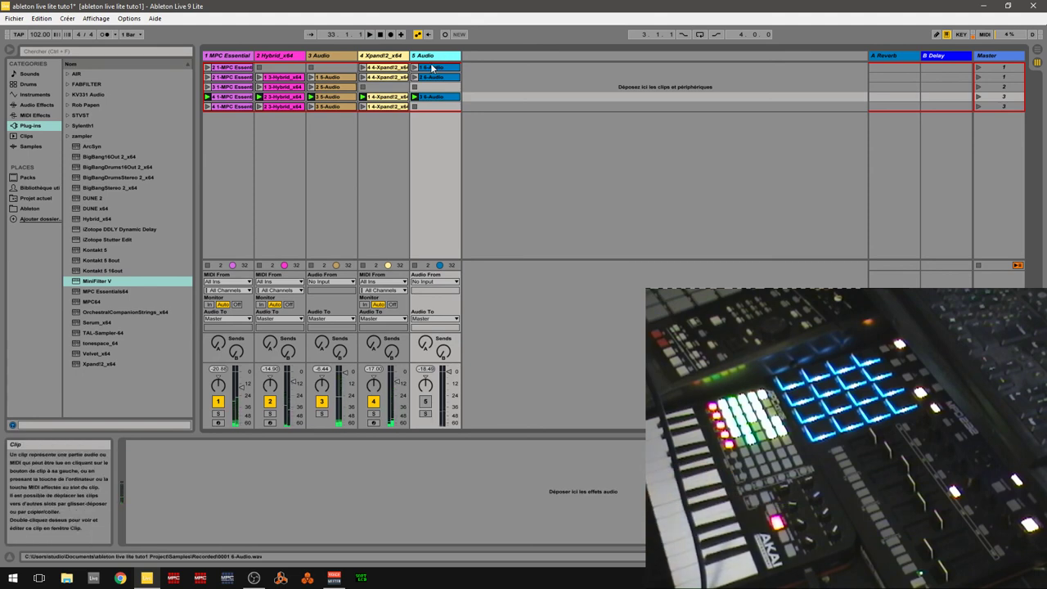
left_click(425, 402)
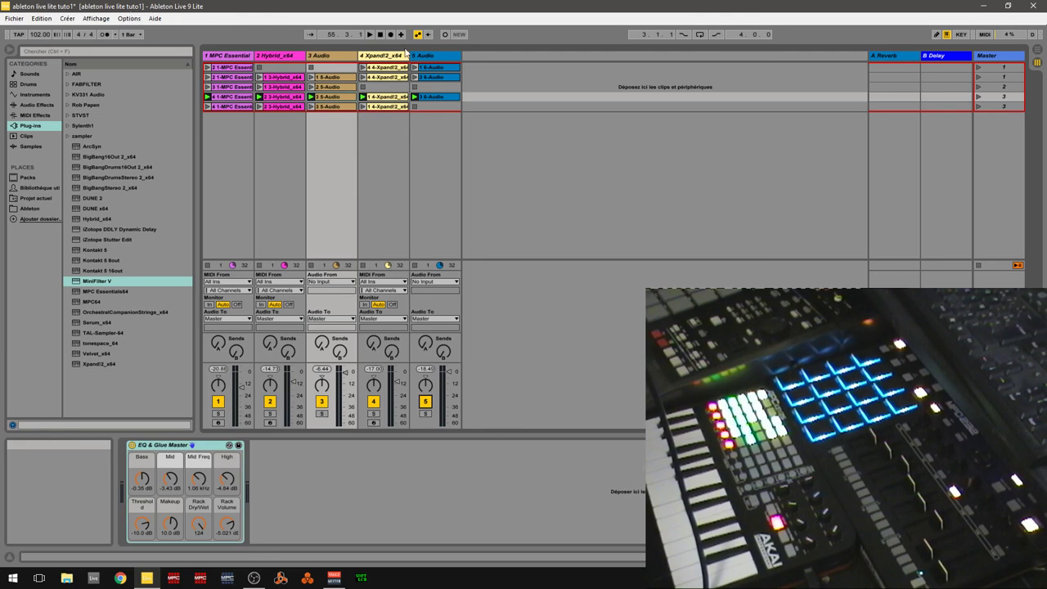
- View the Hybrid_x64 instrument again and browse the preset list of the Xpand!2 instrument without changing its preset
left_click(272, 57)
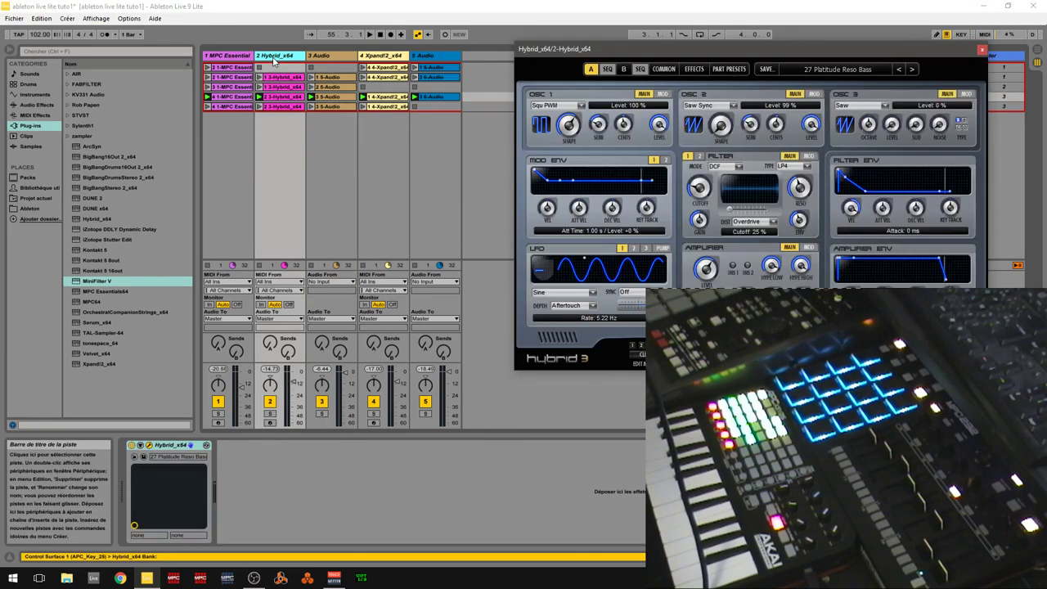
left_click_drag(815, 60, 678, 150)
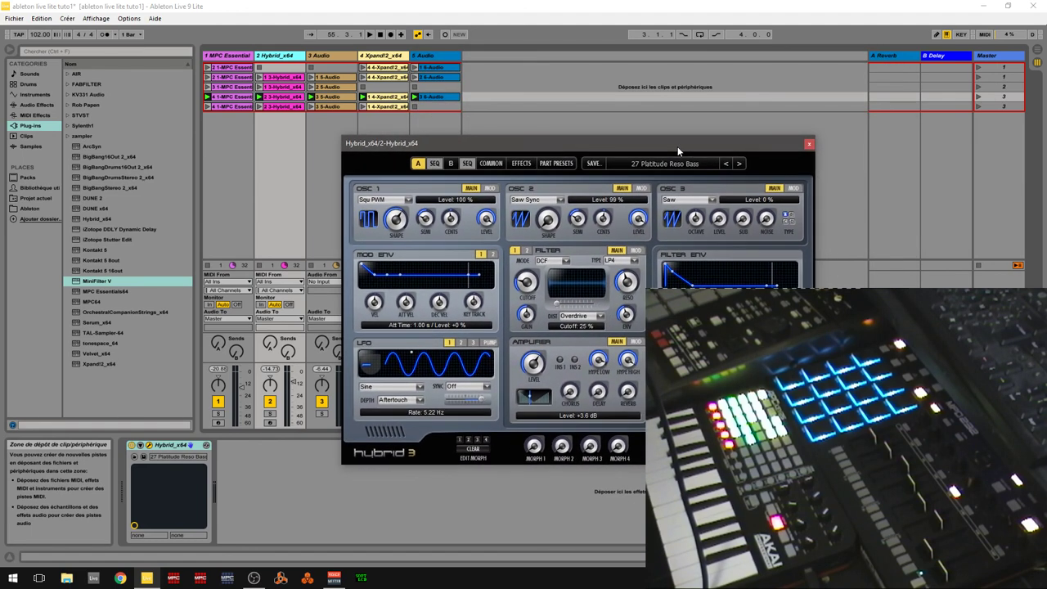
left_click(384, 57)
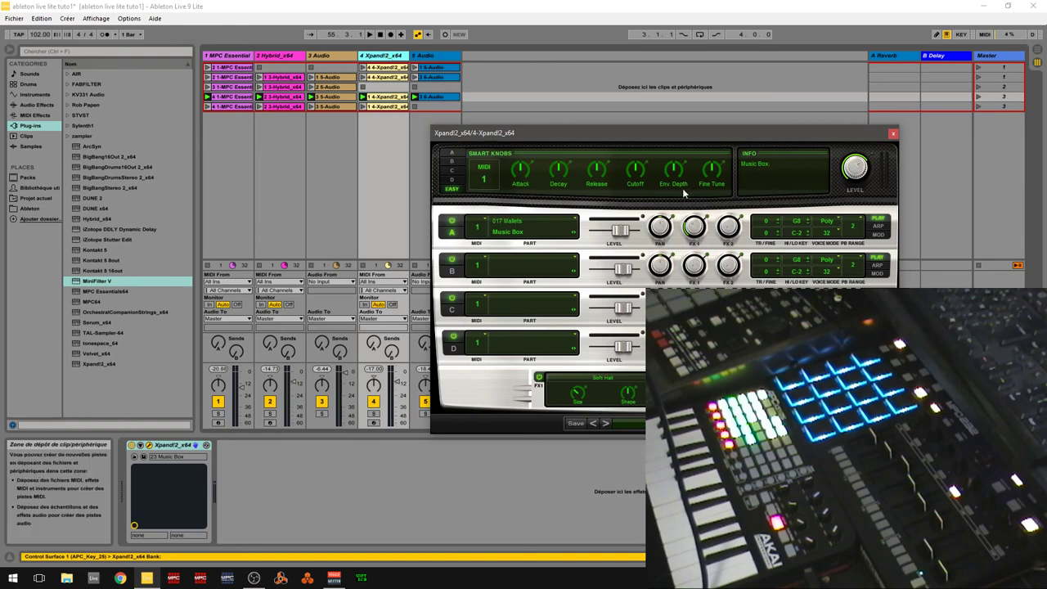
left_click_drag(701, 122, 644, 116)
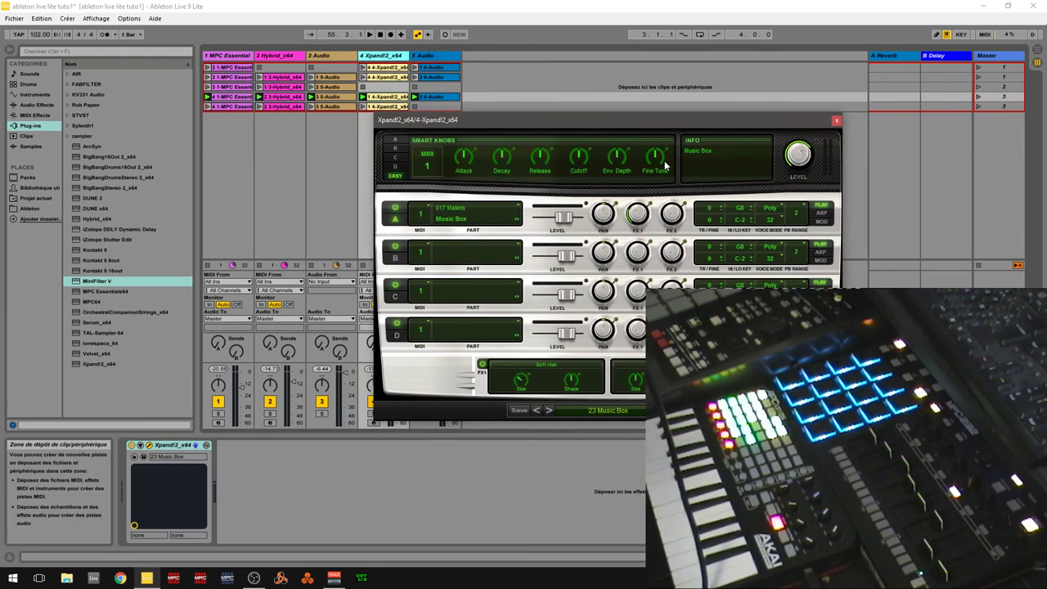
left_click(617, 416)
mouse_move(610, 371)
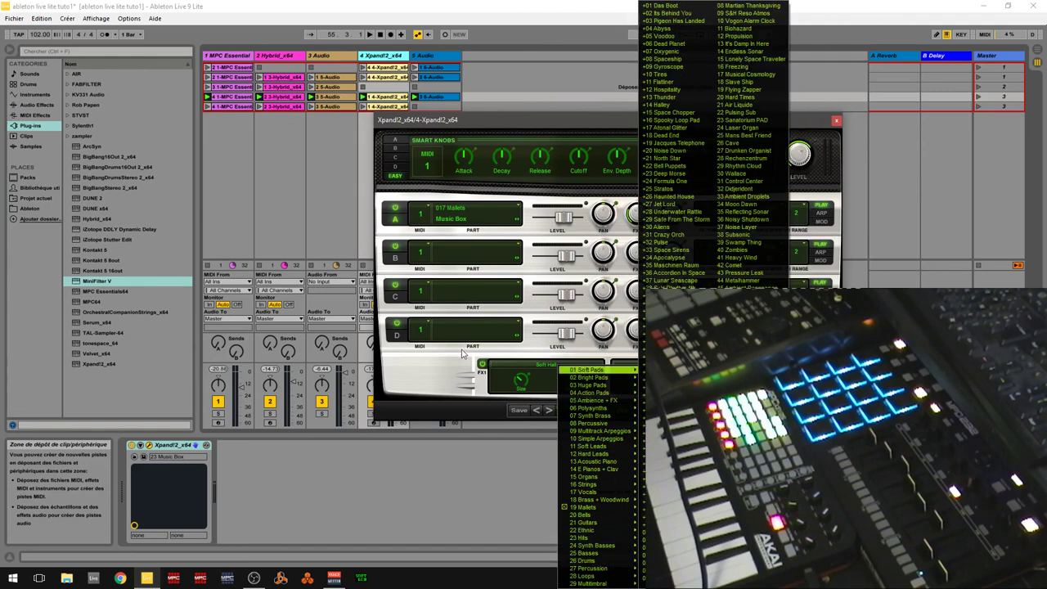
left_click(423, 361)
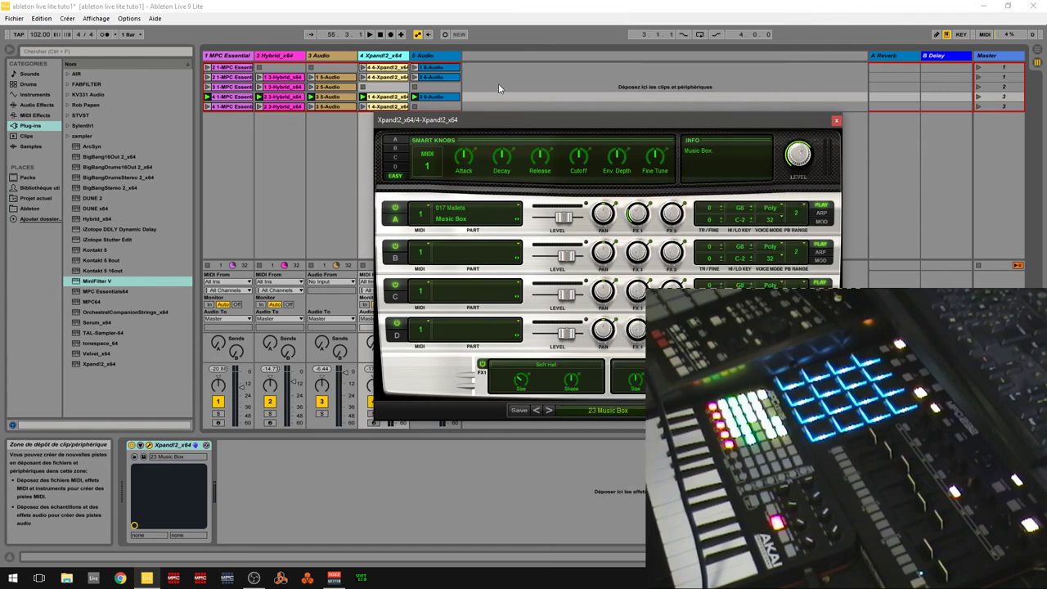
- Move the 3 Audio track between the Xpand!2_x64 and 5 Audio tracks
left_click(441, 55)
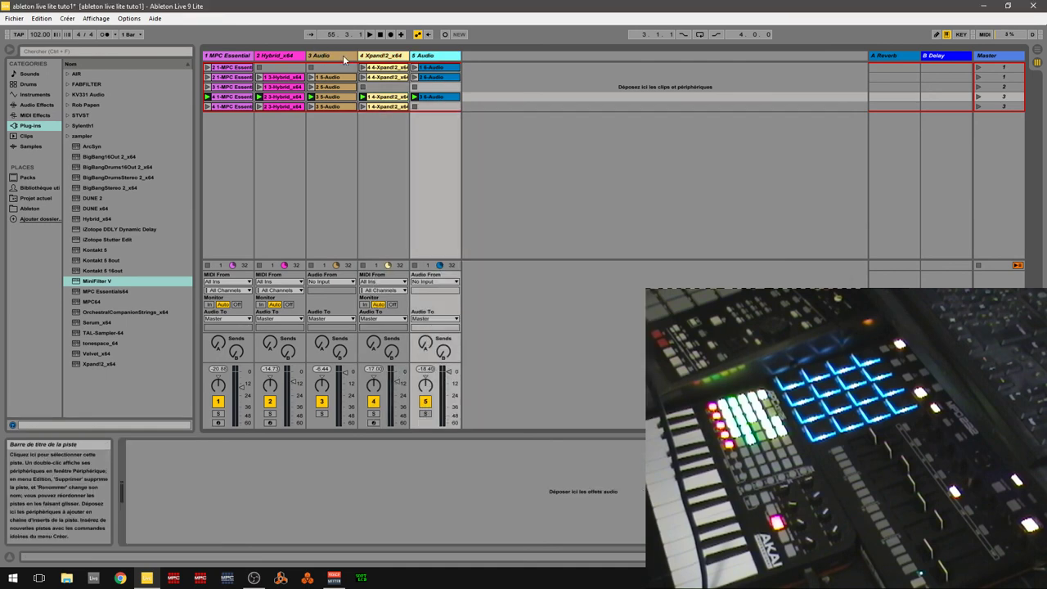
left_click(342, 55)
left_click(425, 55)
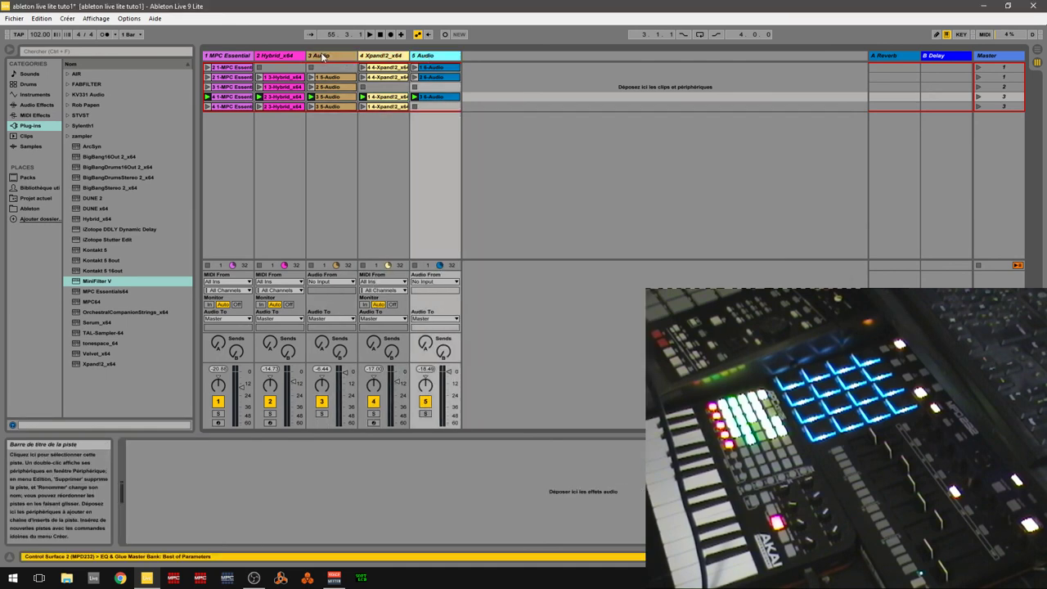
left_click(322, 56)
left_click_drag(414, 63, 413, 63)
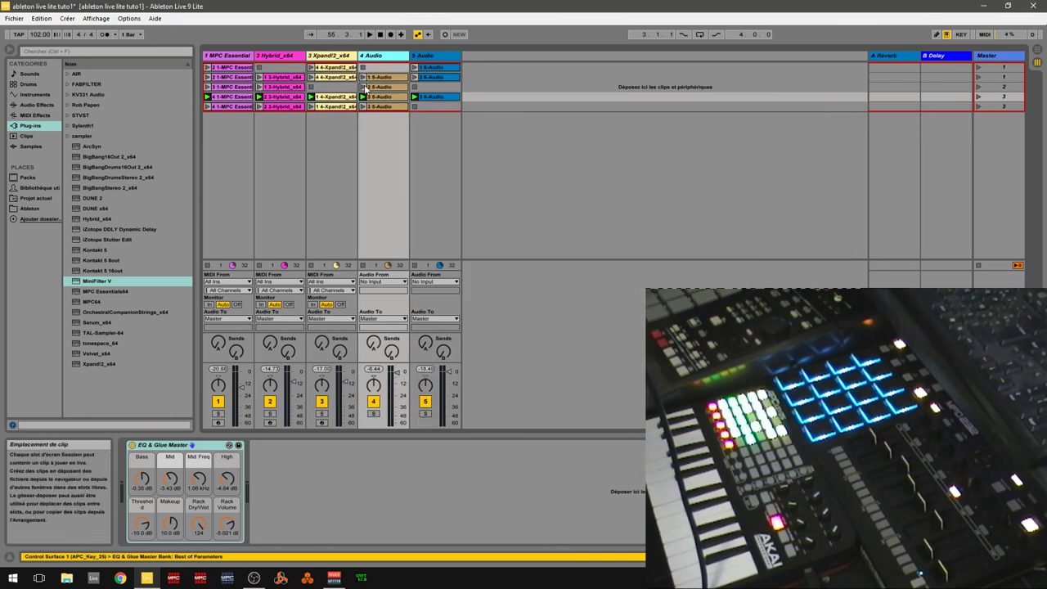
- Launch the first clip of the 5 Audio track, audition it in solo and in the mix, and stop playback
left_click(414, 68)
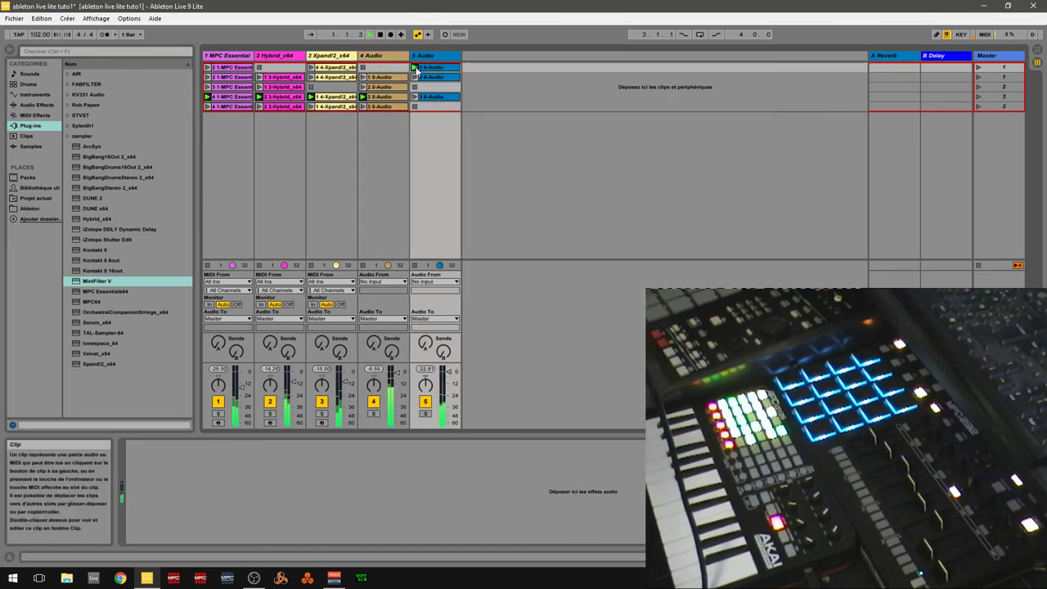
left_click(424, 413)
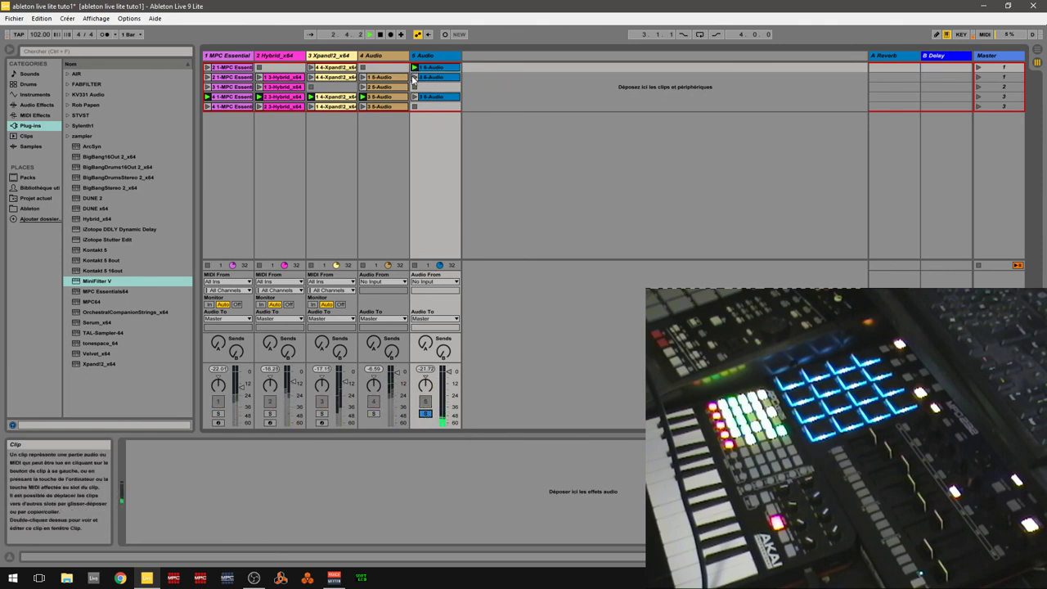
left_click(424, 413)
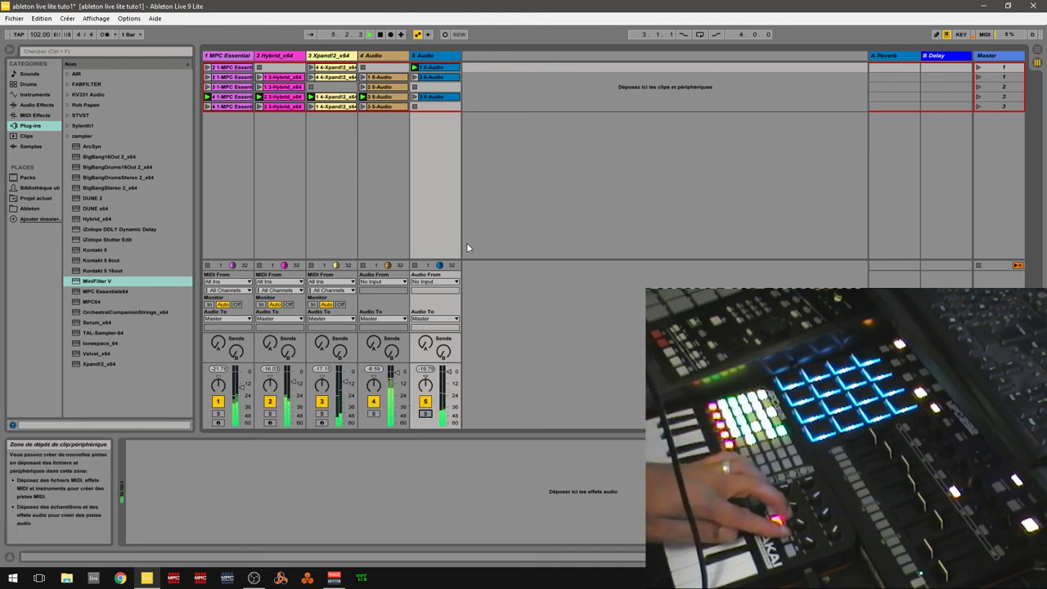
key("space")
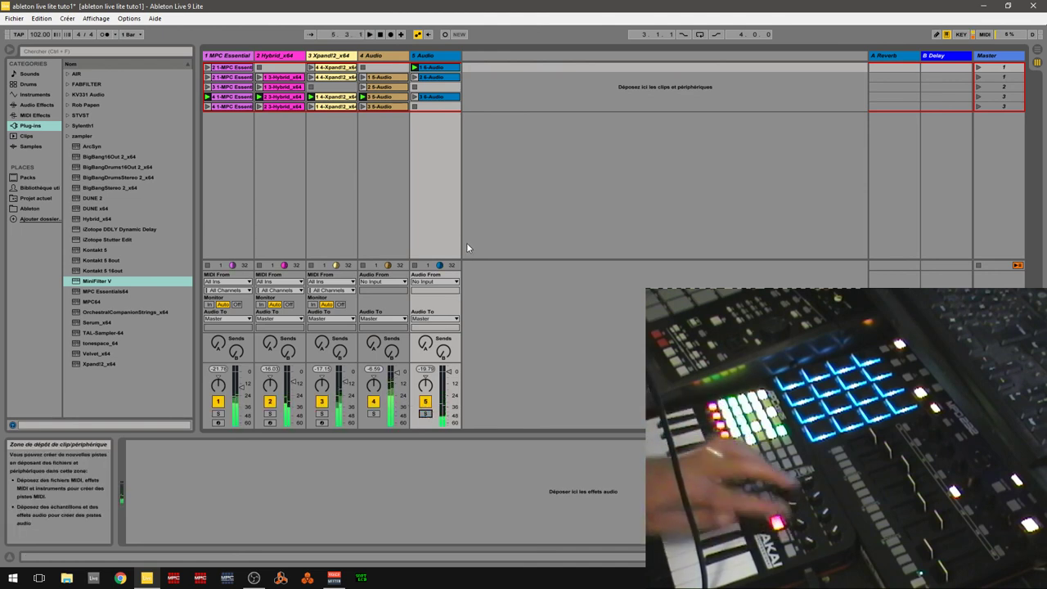
- Find the iZotope Stutter Edit plug-in in the browser and check the Master track's effects
left_click(379, 87)
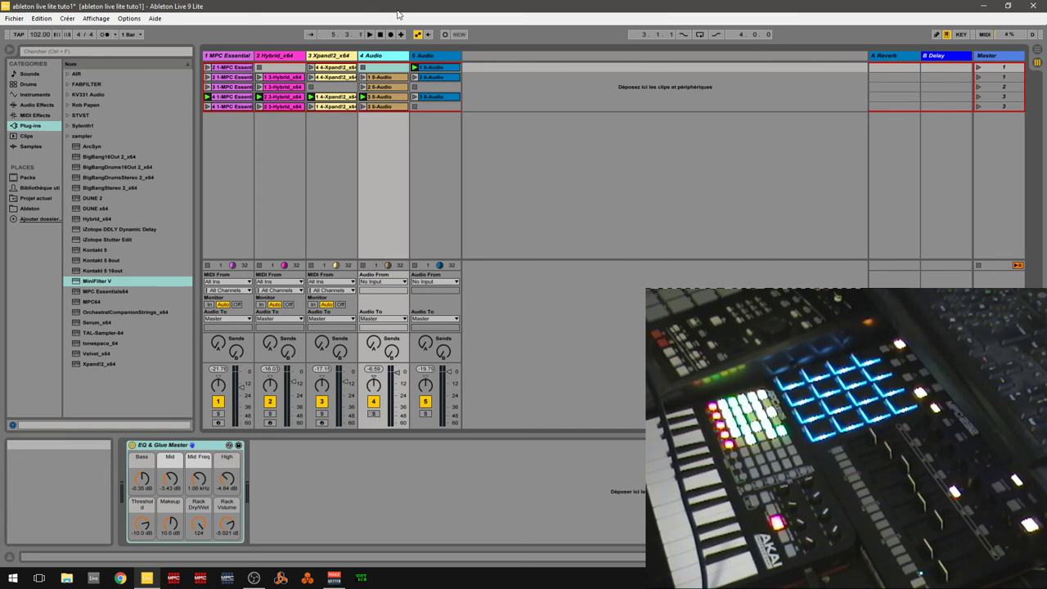
left_click(101, 241)
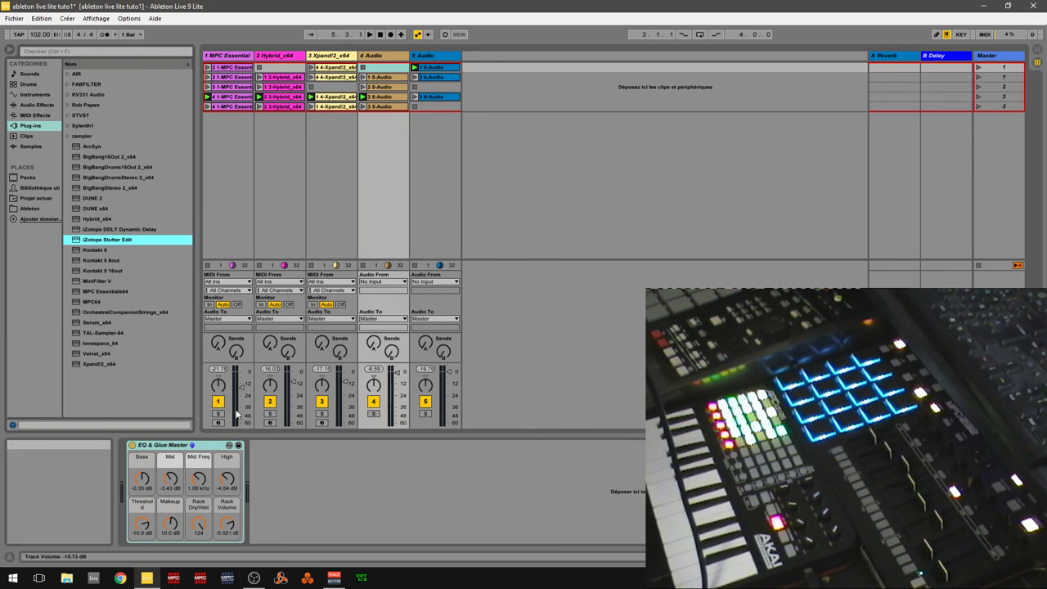
left_click(1011, 59)
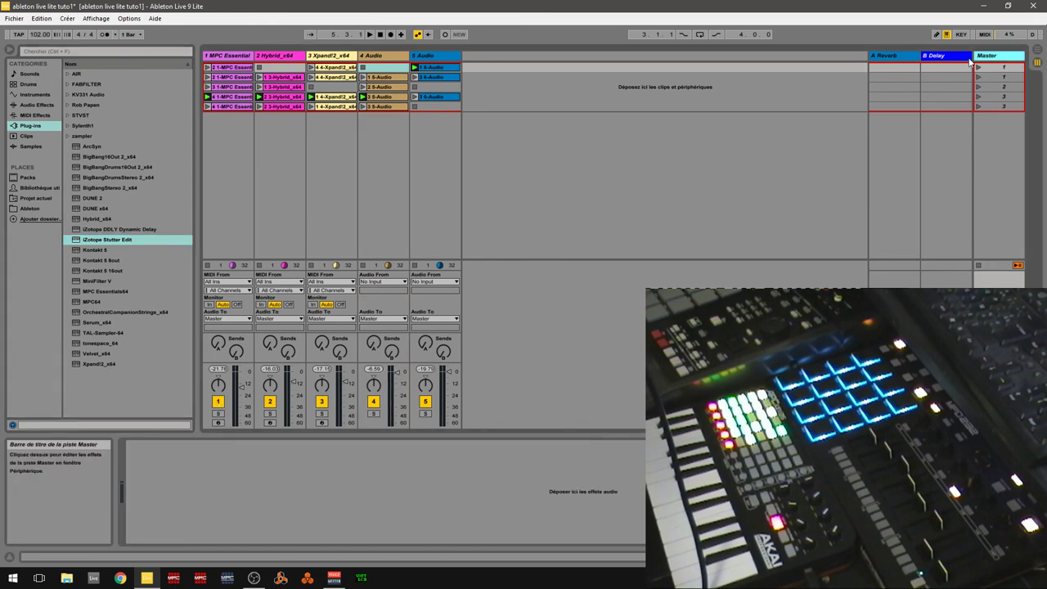
- Inspect the EQ & Glue Master rack on the 4 Audio track
left_click(378, 56)
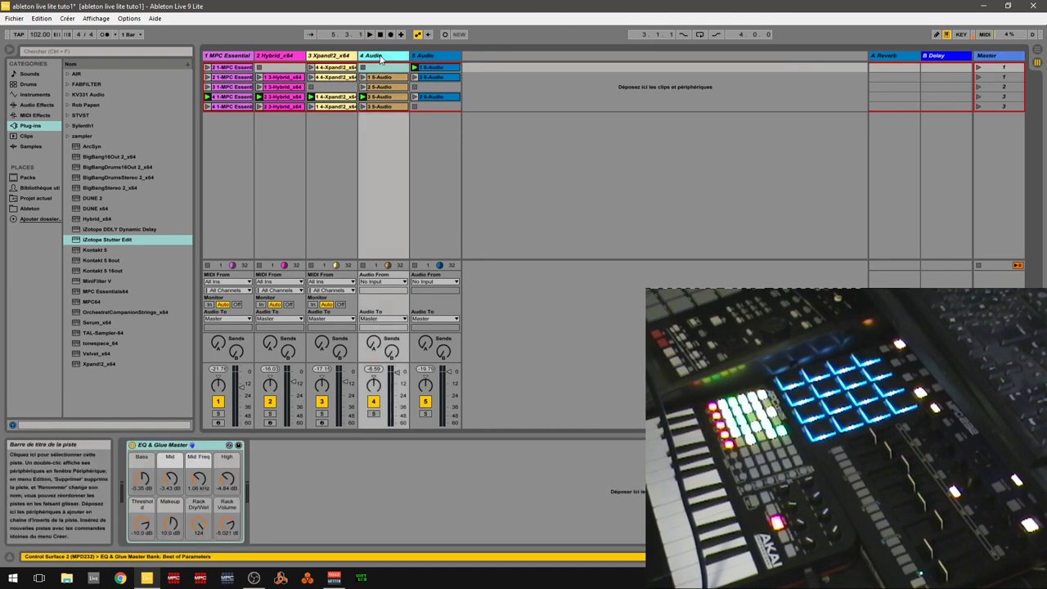
double_click(167, 446)
double_click(131, 488)
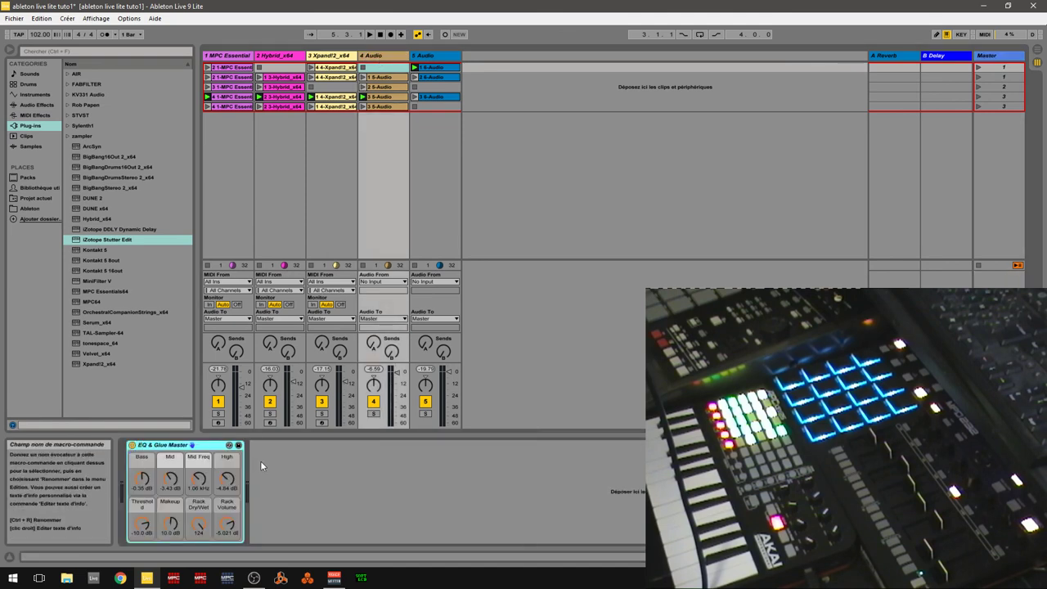